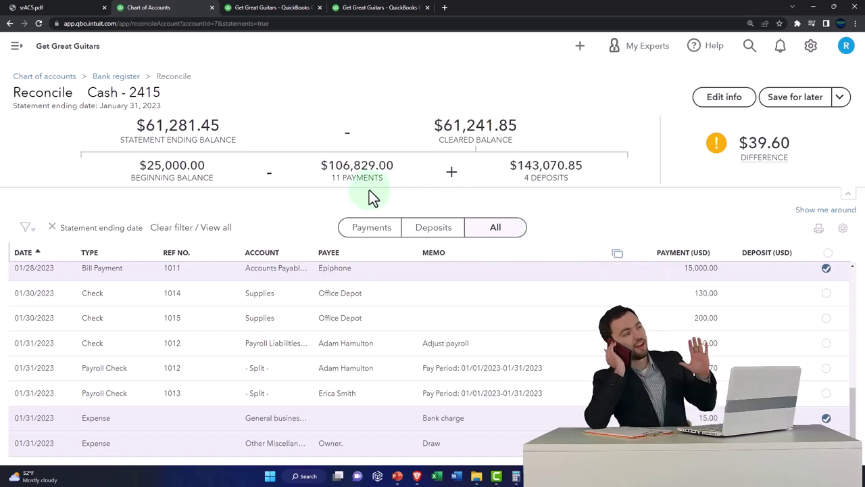
- Open Calculator in its compact always-on-top view, place it over the reconciliation page, and clear the previous calculation
{"action": "left_click", "coordinate": [517, 477]}
{"action": "left_click_drag", "start_coordinate": [466, 119], "coordinate": [649, 147]}
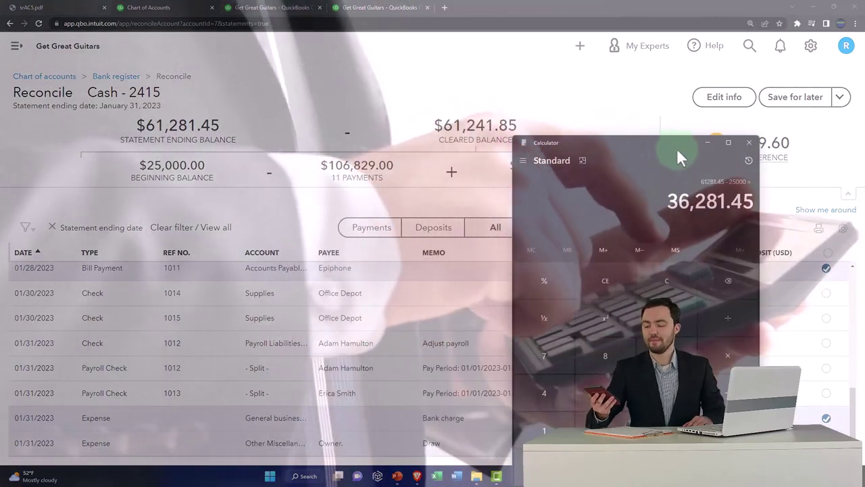
{"action": "left_click", "coordinate": [583, 161]}
{"action": "left_click_drag", "start_coordinate": [749, 29], "coordinate": [708, 201]}
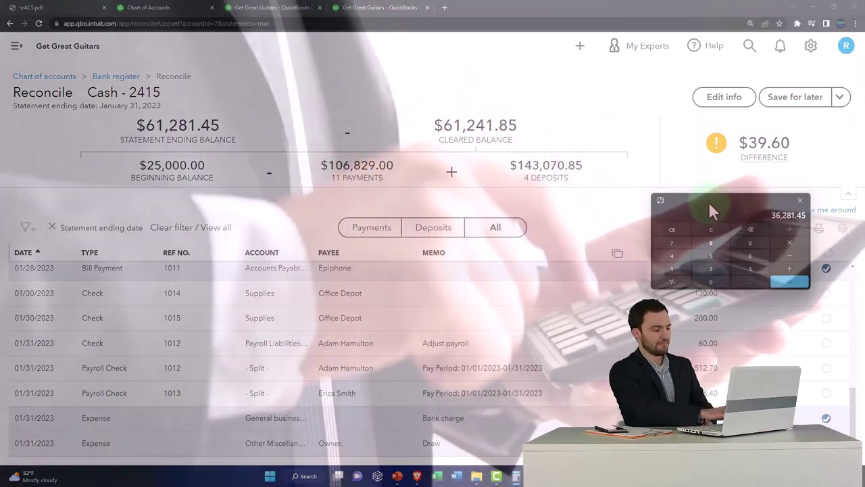
{"action": "left_click", "coordinate": [710, 232]}
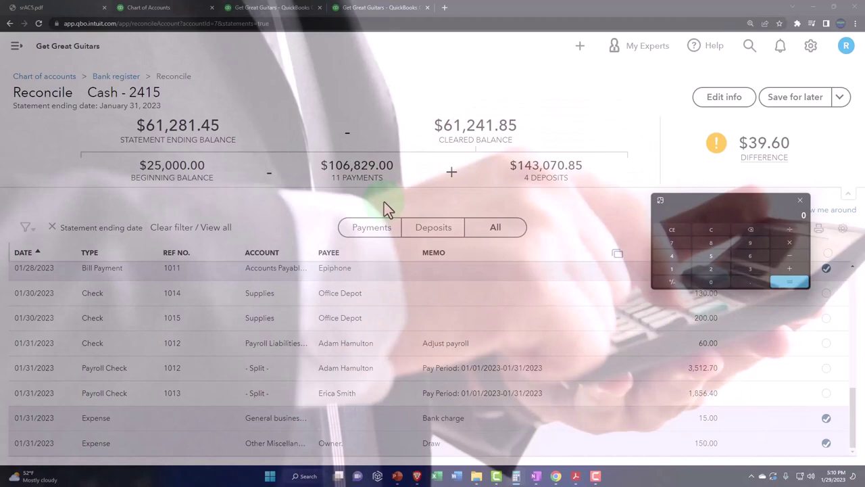
- Subtract the bank statement's total checks, withdraws and fees of 111,829 from the reconciliation's payments of 106,829 in Calculator
{"action": "type", "text": "106"}
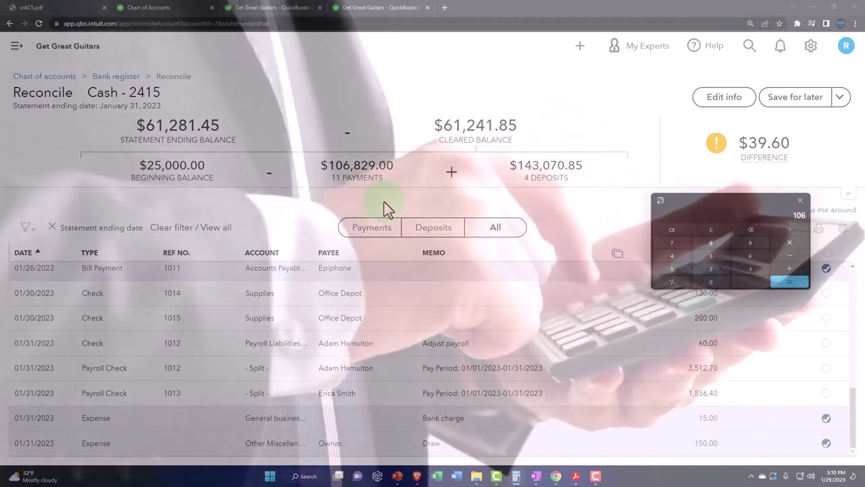
{"action": "type", "text": ",829"}
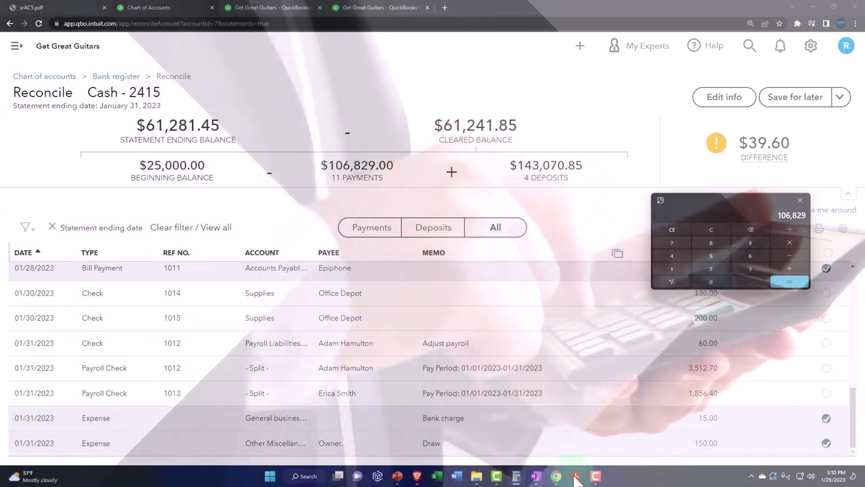
{"action": "left_click", "coordinate": [576, 477]}
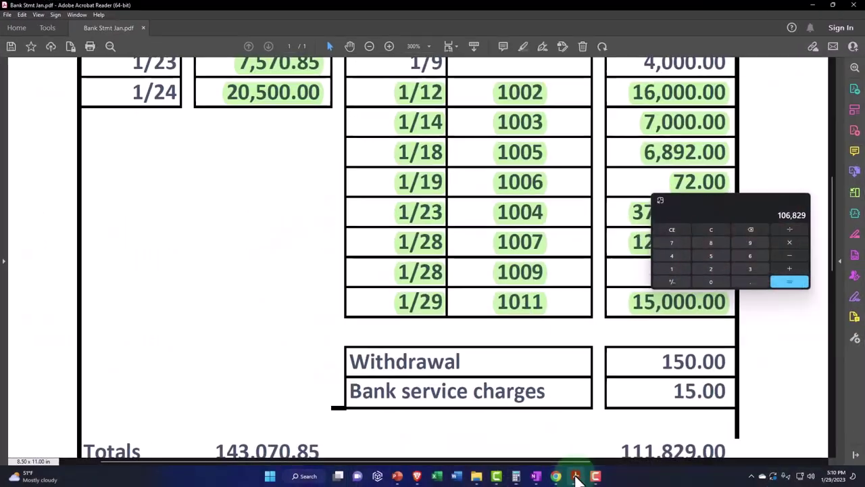
{"action": "scroll", "coordinate": [533, 306], "scroll_direction": "up", "scroll_amount": 5}
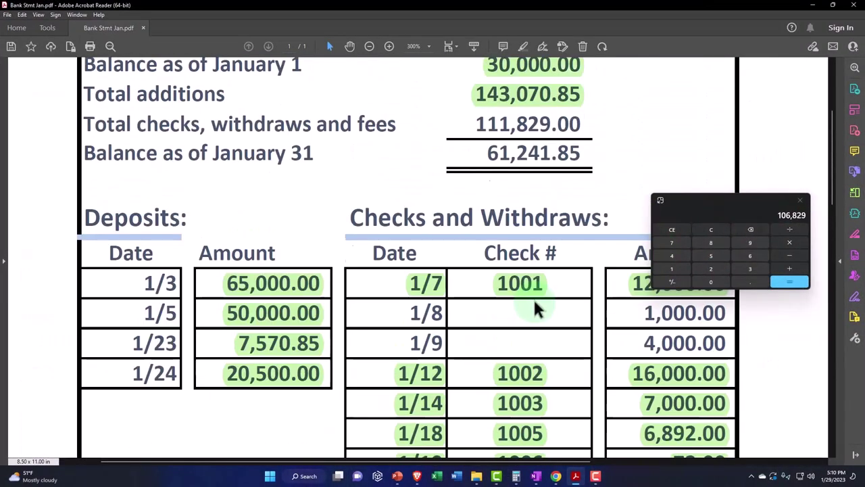
{"action": "scroll", "coordinate": [535, 305], "scroll_direction": "up", "scroll_amount": 1}
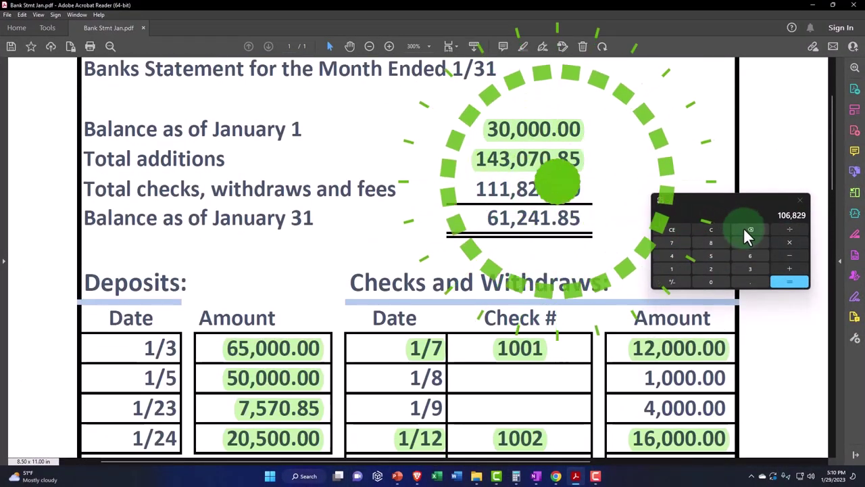
{"action": "left_click", "coordinate": [790, 266]}
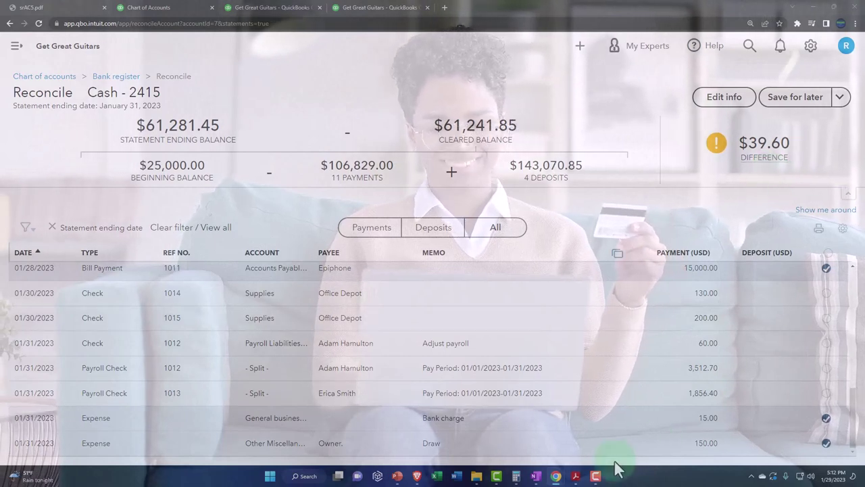
- Compare the January bank statement's opening balance and total additions with the beginning balance and deposits on the reconciliation page
{"action": "left_click", "coordinate": [575, 475]}
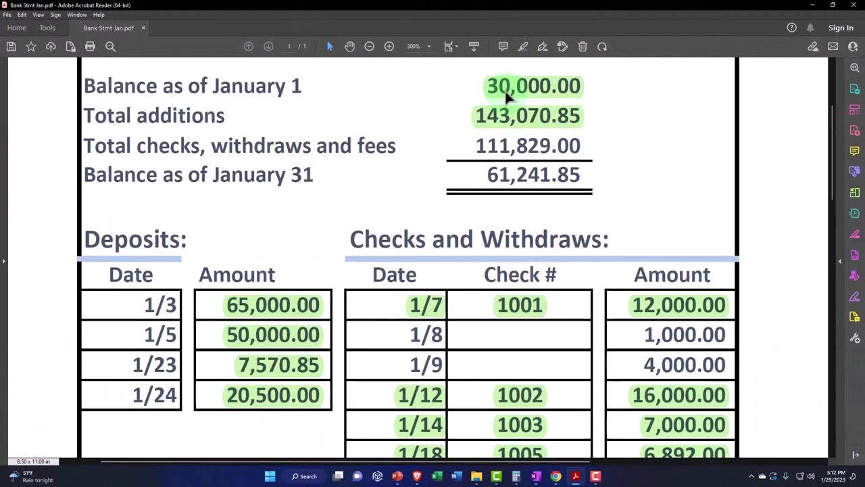
{"action": "left_click", "coordinate": [555, 476]}
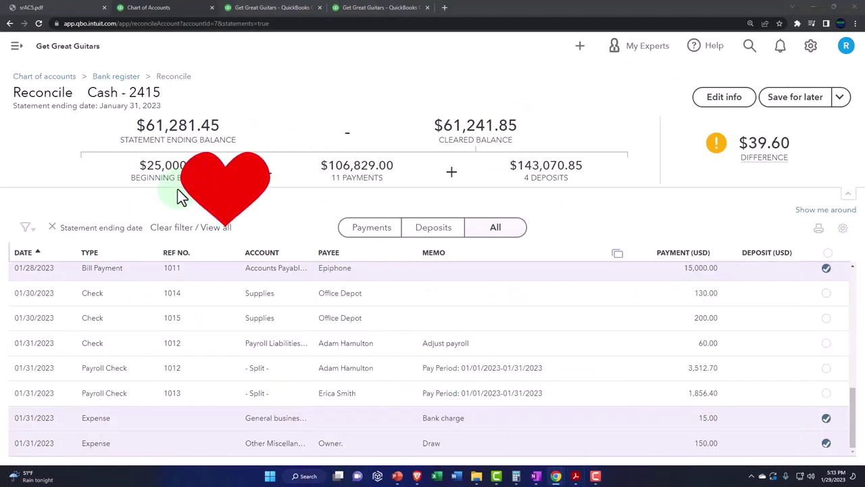
{"action": "left_click", "coordinate": [575, 476]}
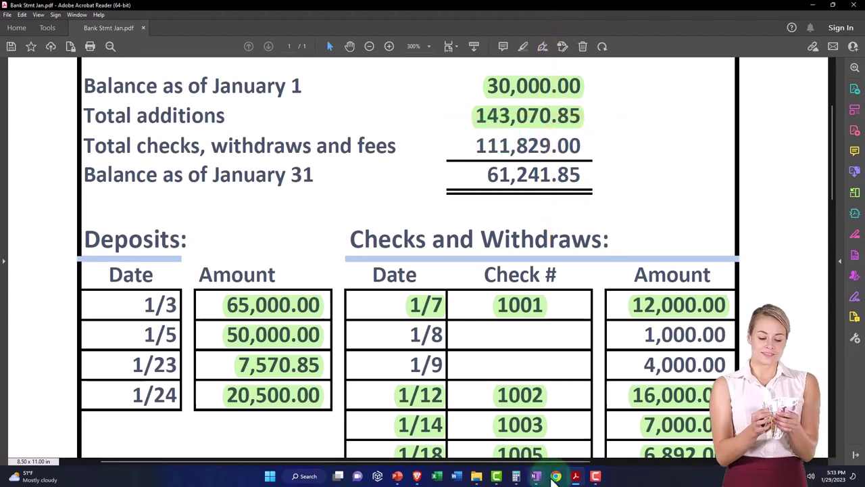
{"action": "left_click", "coordinate": [576, 476]}
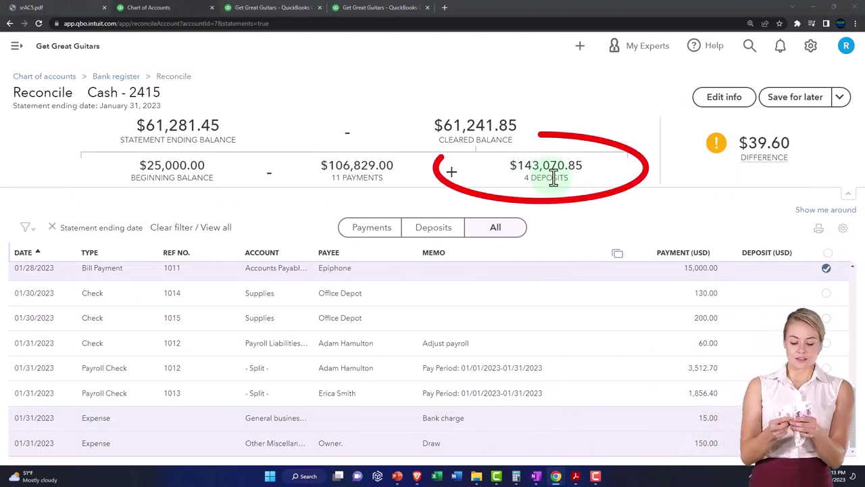
{"action": "left_click", "coordinate": [576, 477]}
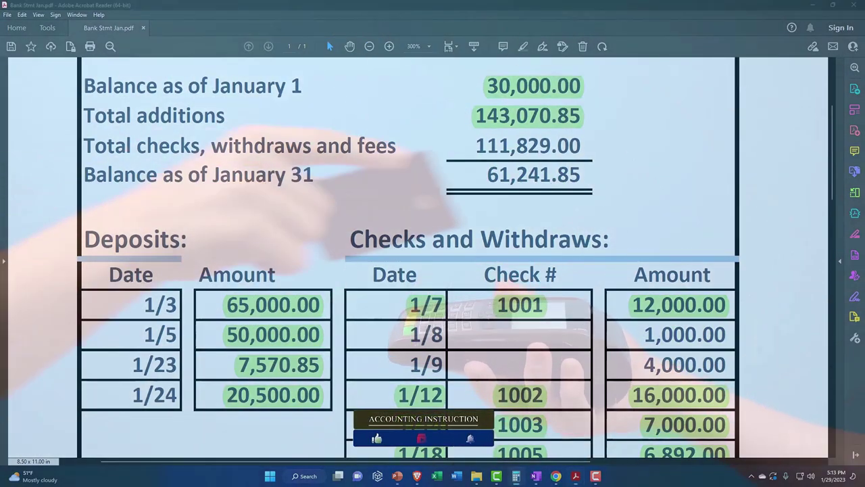
- Bring Calculator back over the bank statement and subtract the reconciliation's payments of 106,829 from the statement's total withdrawals of 111,829
{"action": "left_click", "coordinate": [516, 476]}
{"action": "left_click_drag", "start_coordinate": [722, 129], "coordinate": [699, 137]}
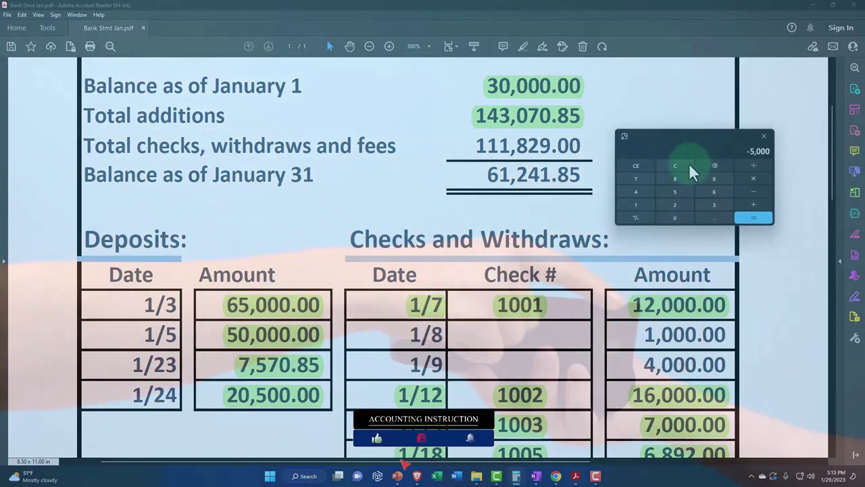
{"action": "left_click", "coordinate": [680, 166]}
{"action": "type", "text": "111,829"}
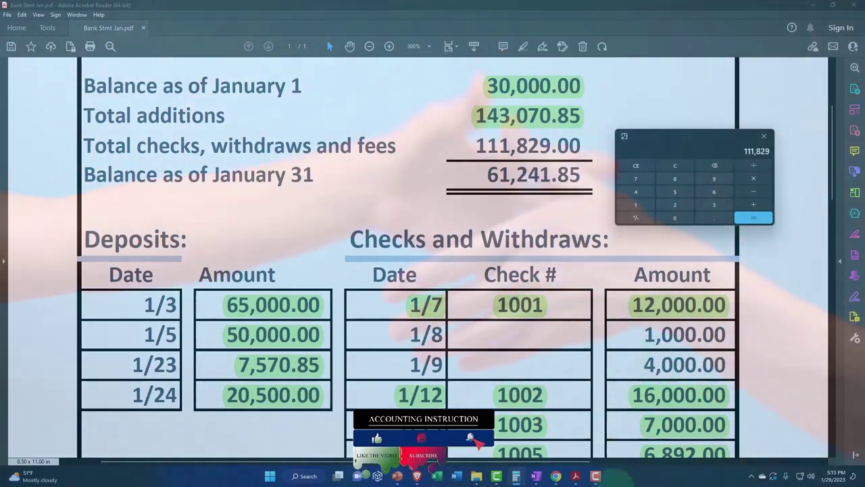
{"action": "left_click", "coordinate": [575, 477]}
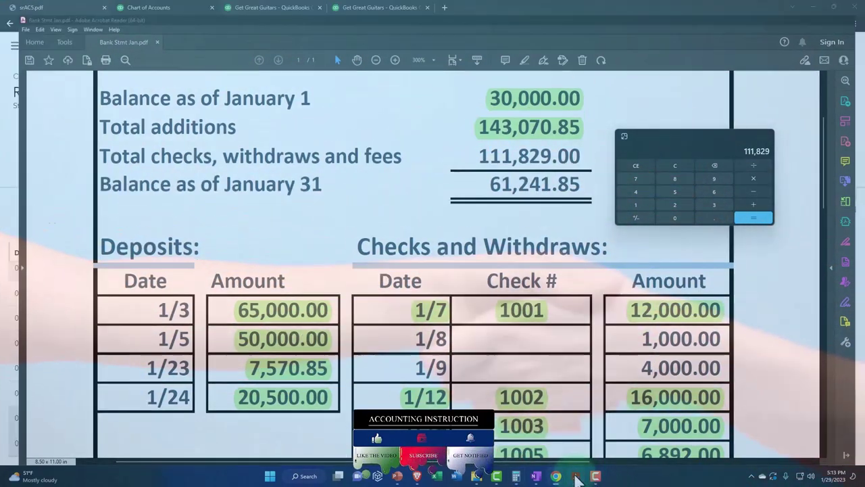
{"action": "left_click", "coordinate": [575, 477]}
{"action": "left_click", "coordinate": [756, 191]}
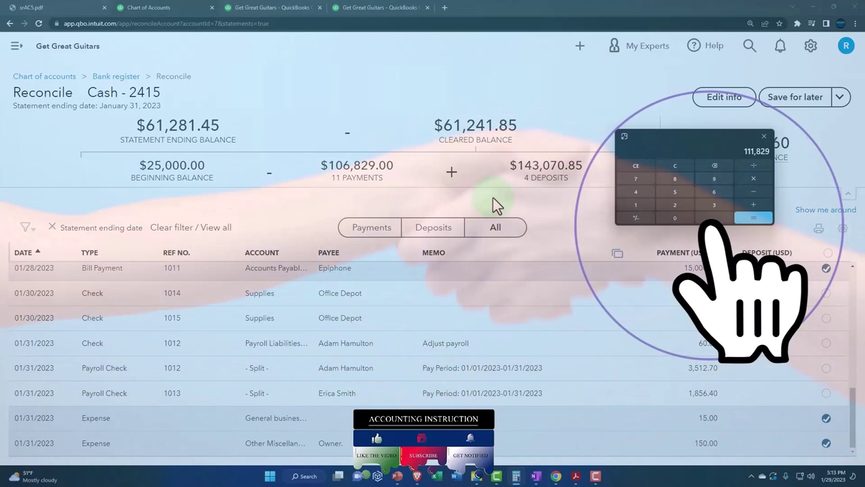
{"action": "type", "text": "106"}
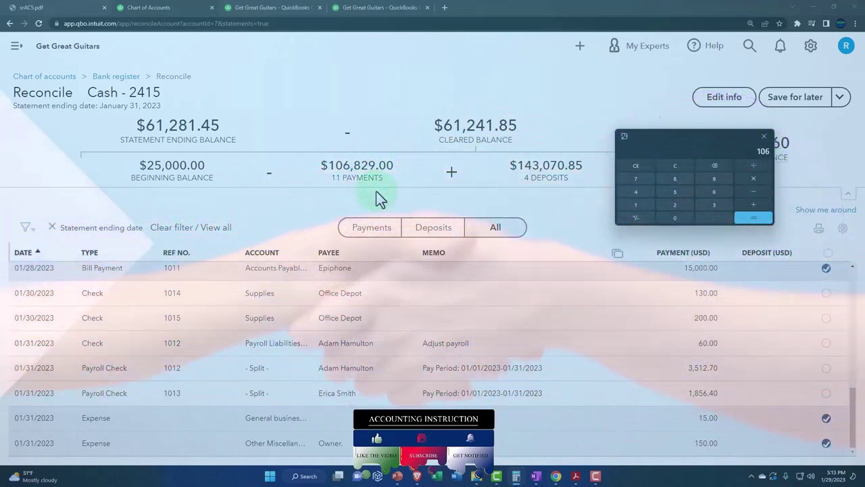
{"action": "type", "text": "829"}
{"action": "key", "text": "Return"}
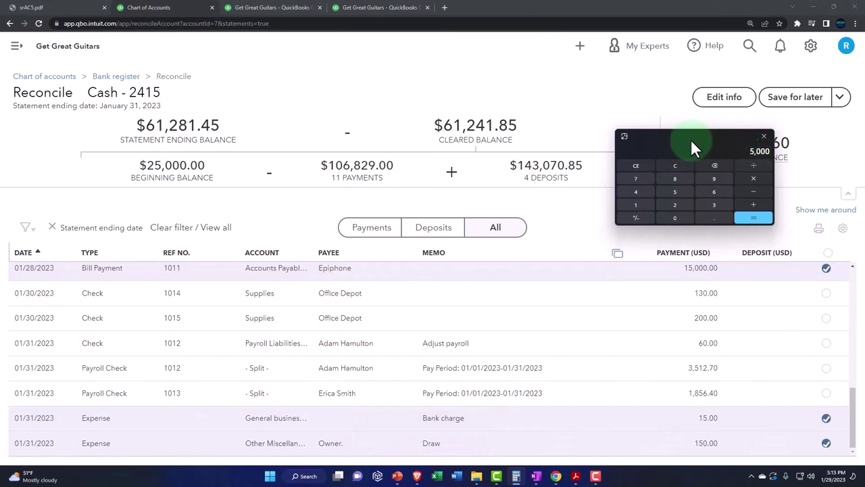
- Move Calculator out of the way and check the bank statement's balance summary against the reconciliation's beginning balance and payments
{"action": "left_click_drag", "start_coordinate": [691, 140], "coordinate": [744, 173]}
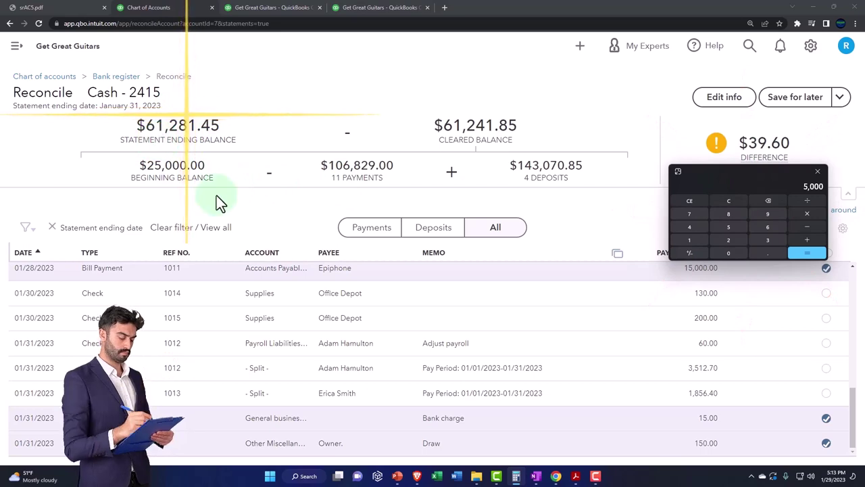
{"action": "left_click", "coordinate": [576, 479]}
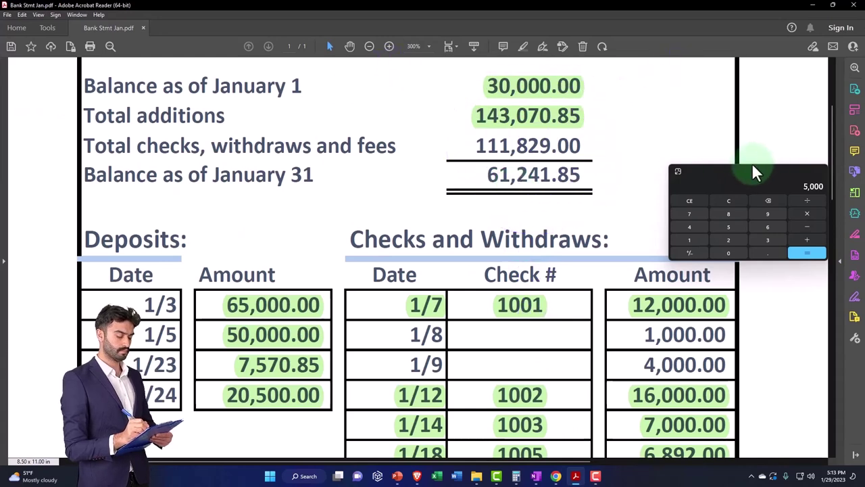
{"action": "left_click_drag", "start_coordinate": [756, 172], "coordinate": [864, 193]}
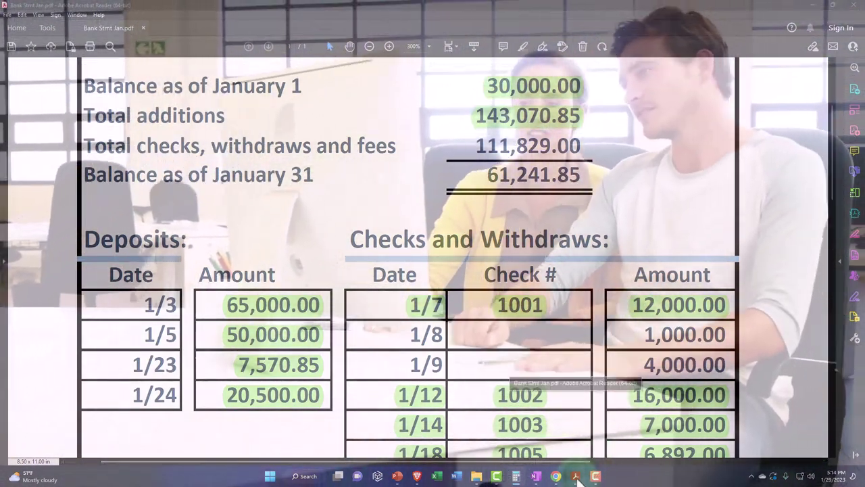
{"action": "mouse_move", "coordinate": [579, 479]}
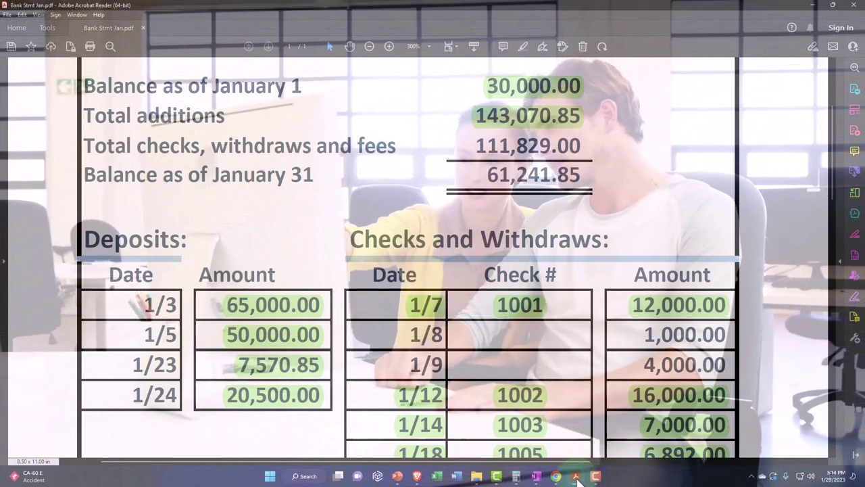
{"action": "left_click", "coordinate": [556, 476]}
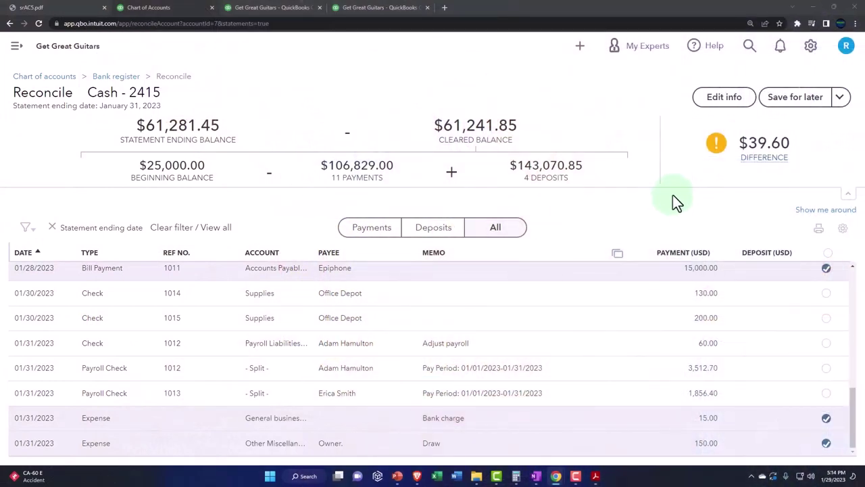
- Edit the reconciliation's statement information, set the ending balance to 61241.85 to match the bank statement, and save it
{"action": "left_click", "coordinate": [710, 105]}
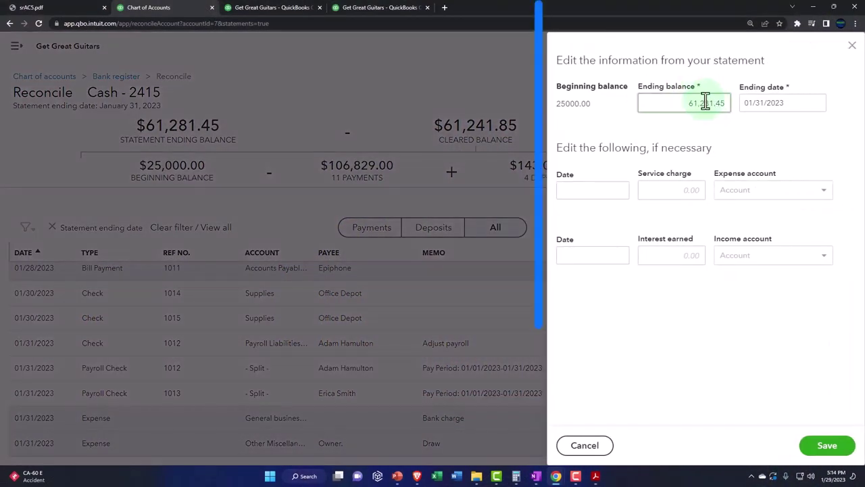
{"action": "double_click", "coordinate": [705, 102]}
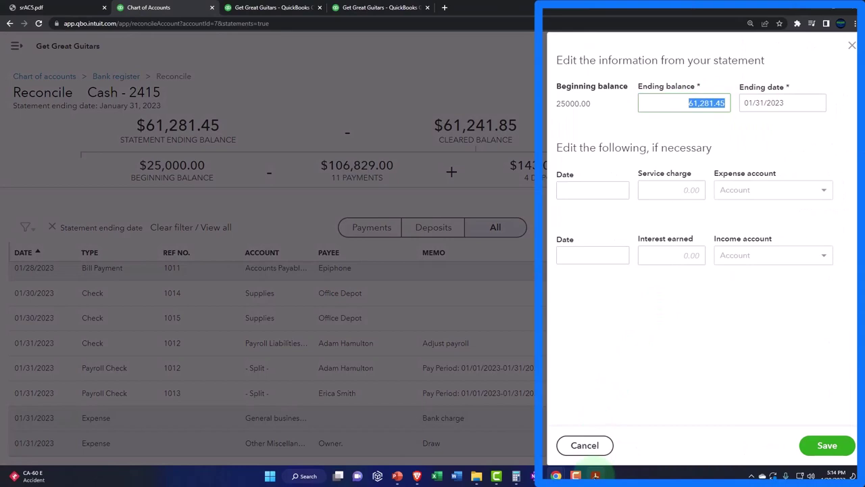
{"action": "left_click", "coordinate": [595, 476]}
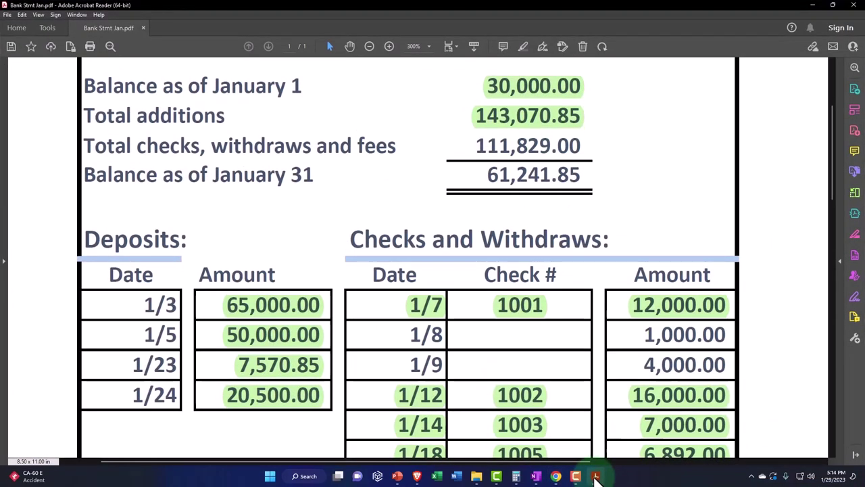
{"action": "left_click", "coordinate": [595, 476]}
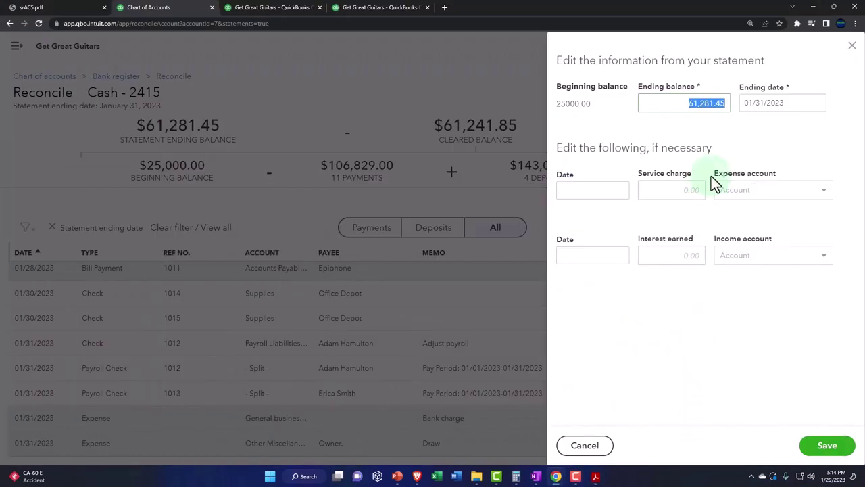
{"action": "left_click", "coordinate": [686, 103]}
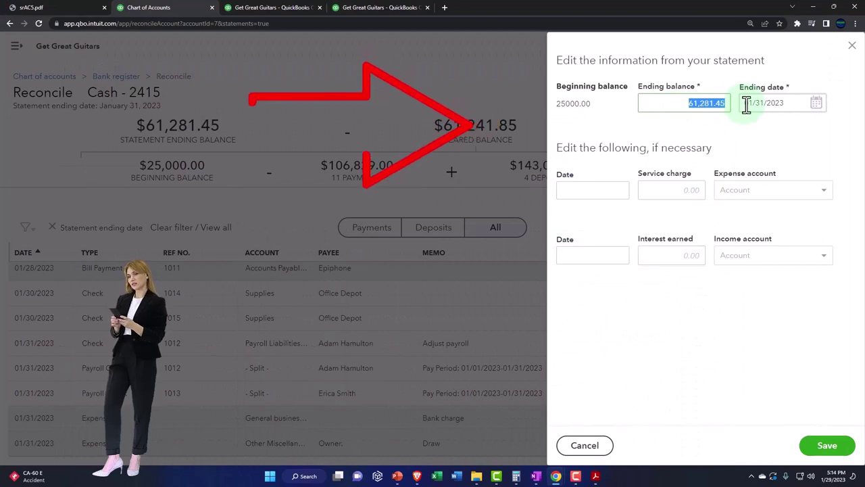
{"action": "type", "text": "61"}
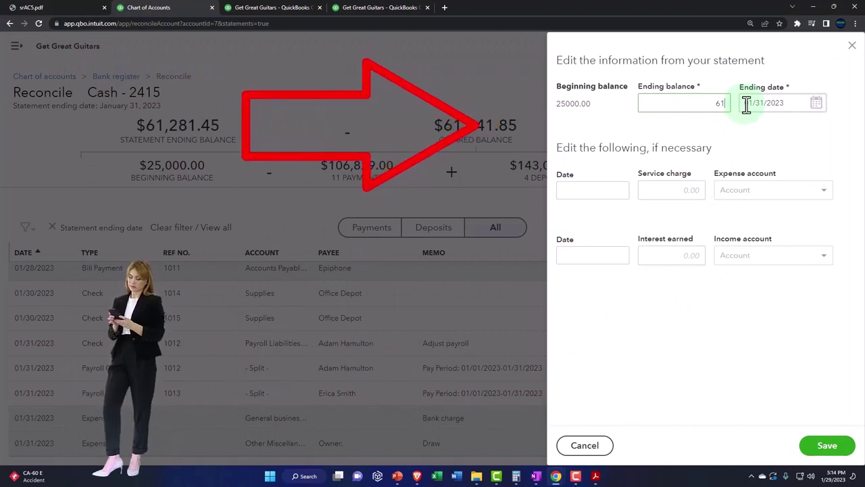
{"action": "left_click", "coordinate": [595, 476]}
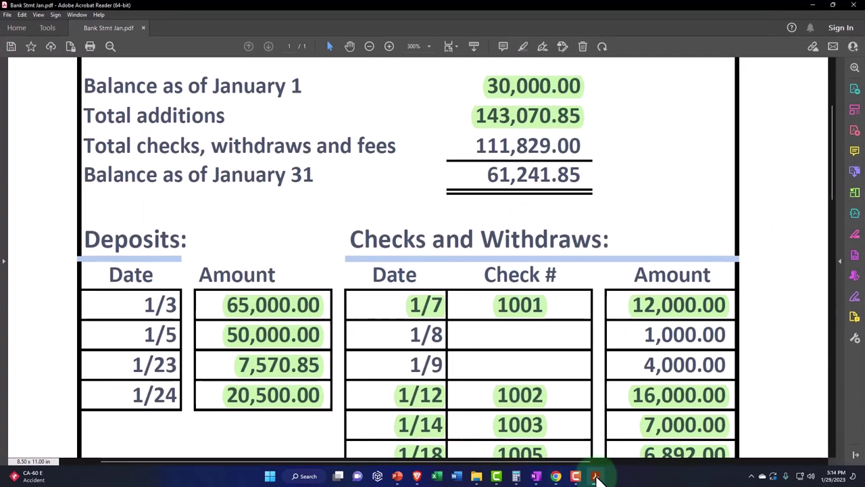
{"action": "left_click", "coordinate": [595, 476]}
{"action": "left_click", "coordinate": [725, 103]}
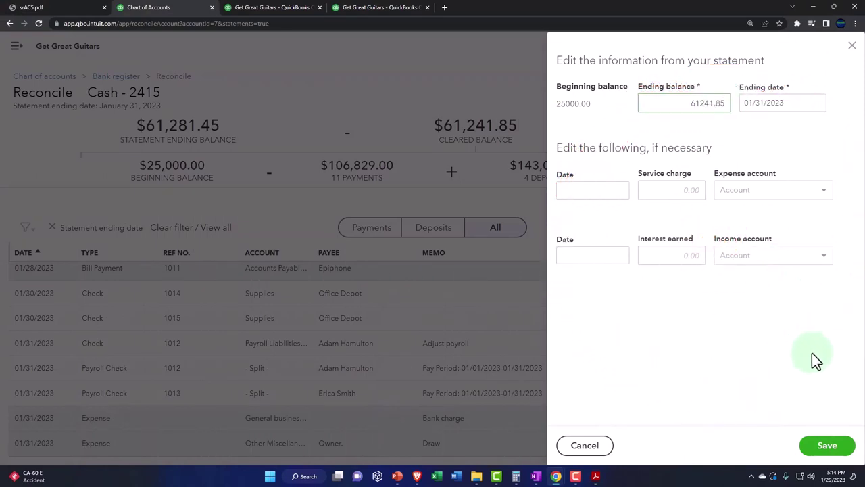
{"action": "left_click", "coordinate": [824, 447]}
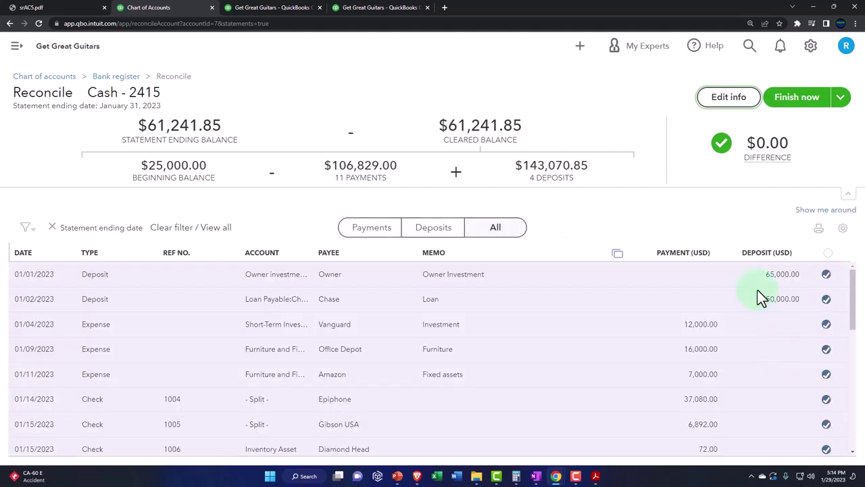
- Examine the unmarked 1/8 and 1/9 withdrawals of 1,000.00 and 4,000.00 on the bank statement, and return to the reconciliation
{"action": "mouse_move", "coordinate": [766, 159]}
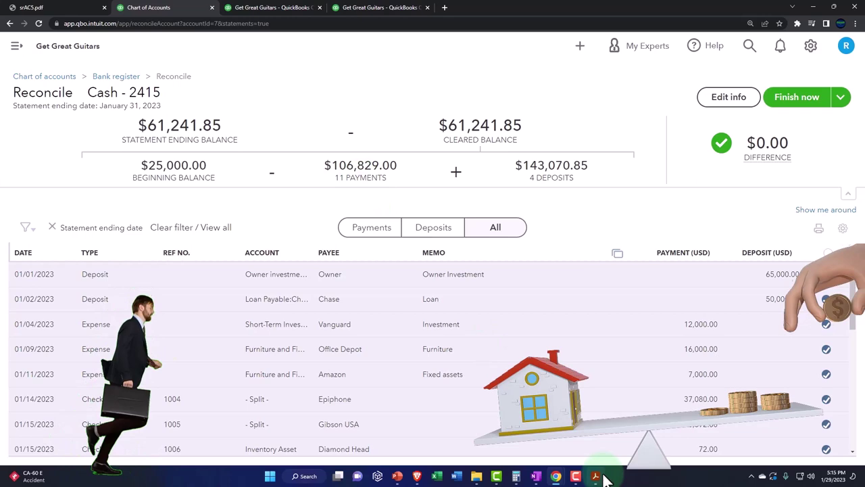
{"action": "key", "text": "alt+Tab"}
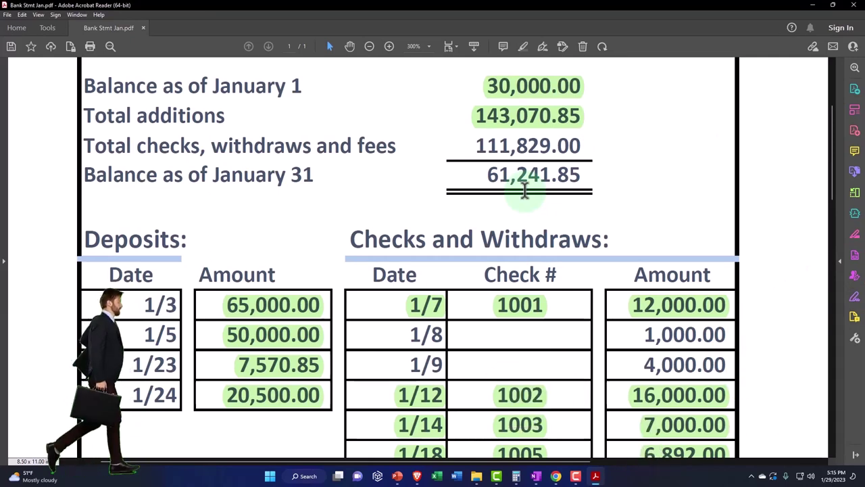
{"action": "left_click_drag", "start_coordinate": [645, 332], "coordinate": [696, 362]}
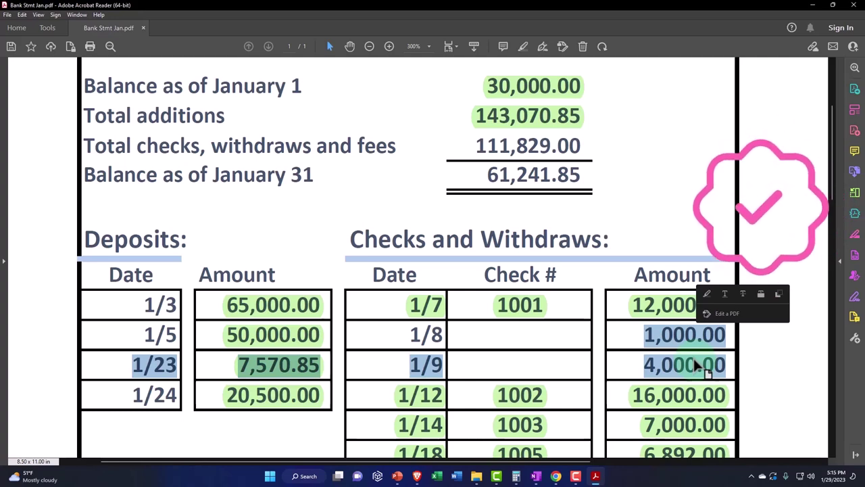
{"action": "left_click", "coordinate": [629, 223]}
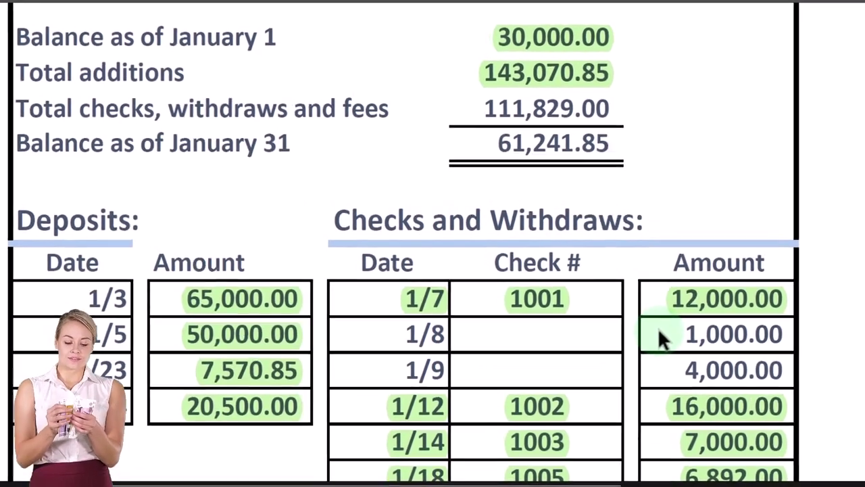
{"action": "left_click", "coordinate": [645, 309]}
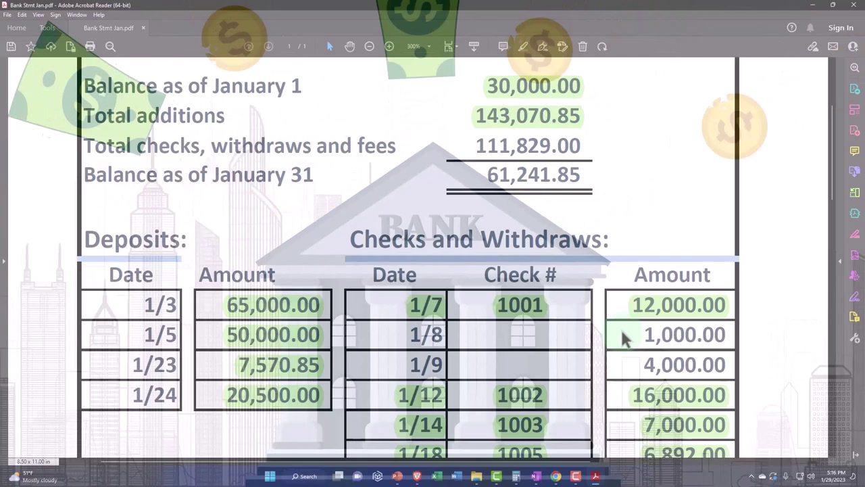
{"action": "left_click", "coordinate": [595, 476]}
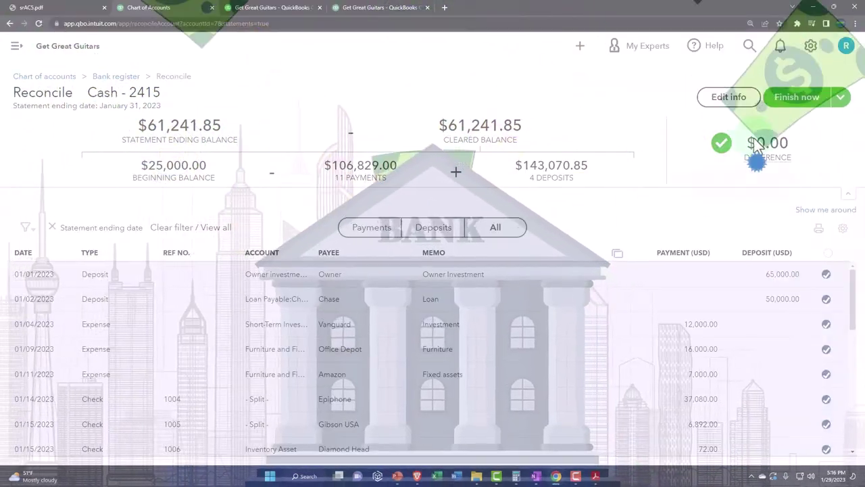